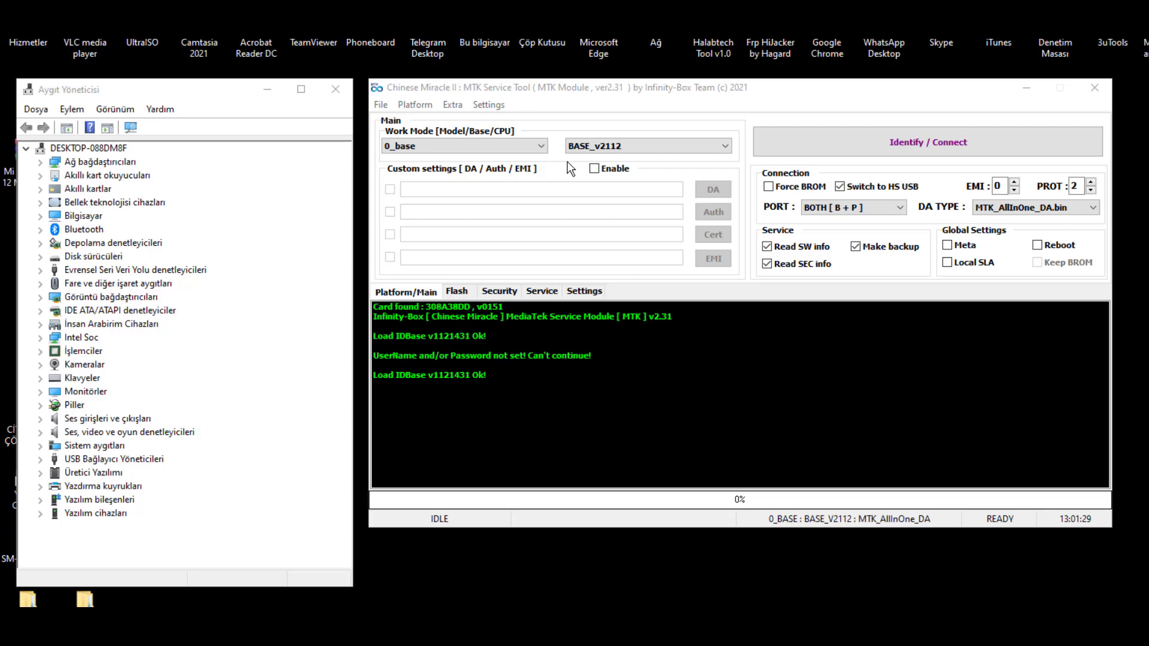
- Open the Memory Tool in the MTK Service Tool and initialize the connected device
{"action": "left_click", "coordinate": [562, 87]}
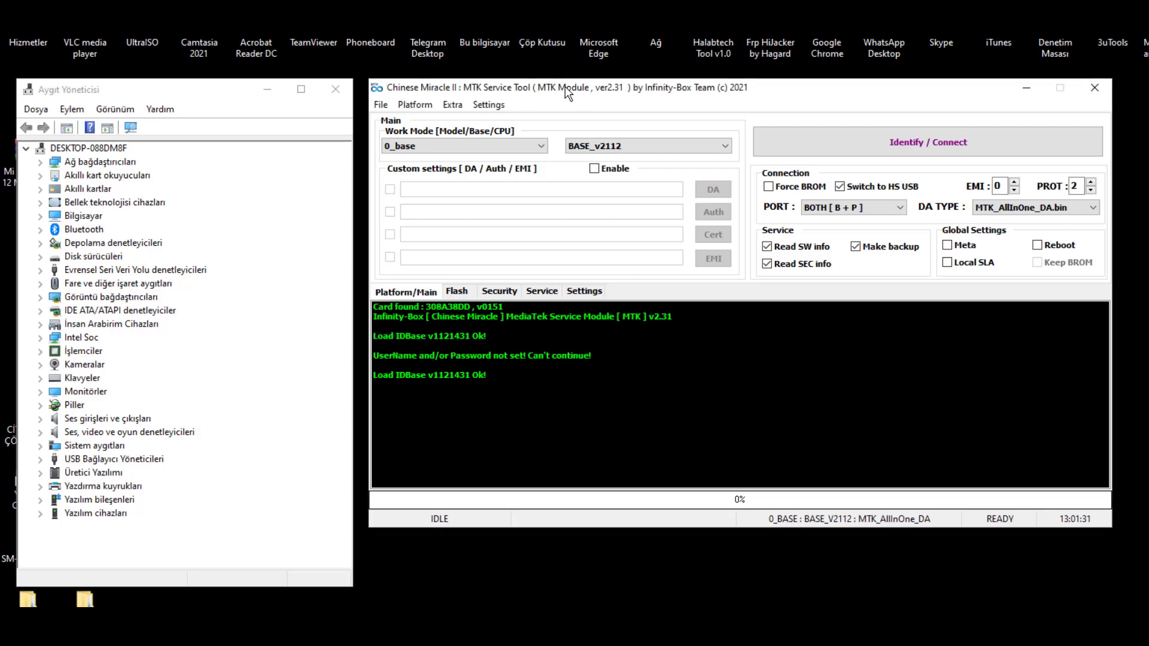
{"action": "left_click", "coordinate": [454, 108]}
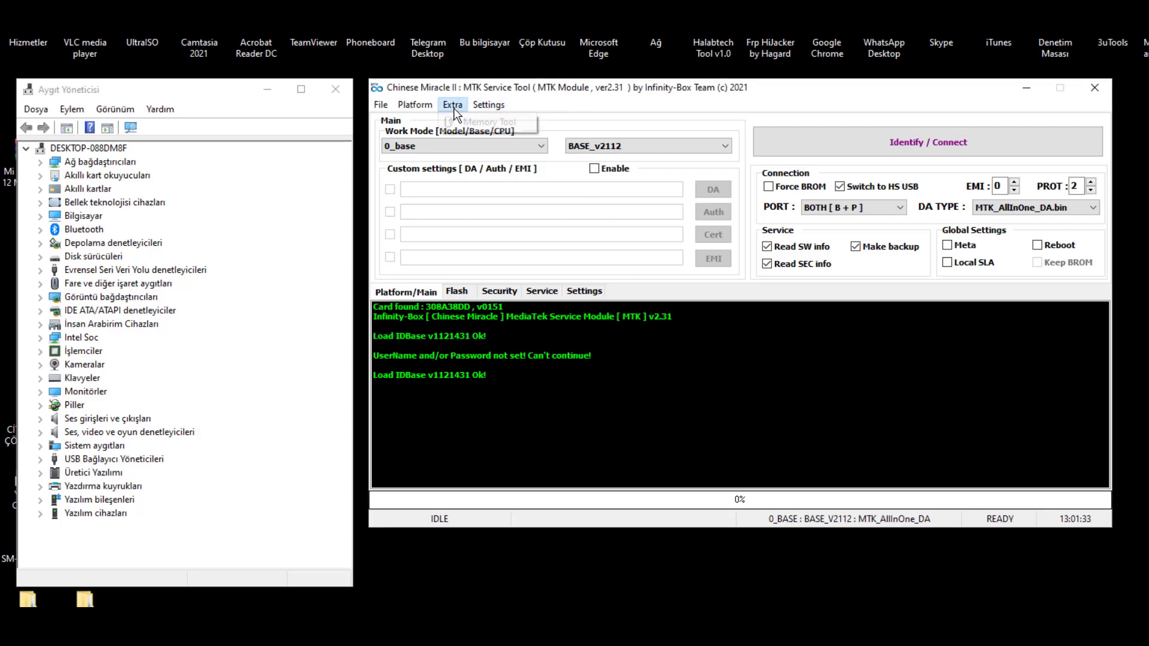
{"action": "left_click", "coordinate": [471, 123]}
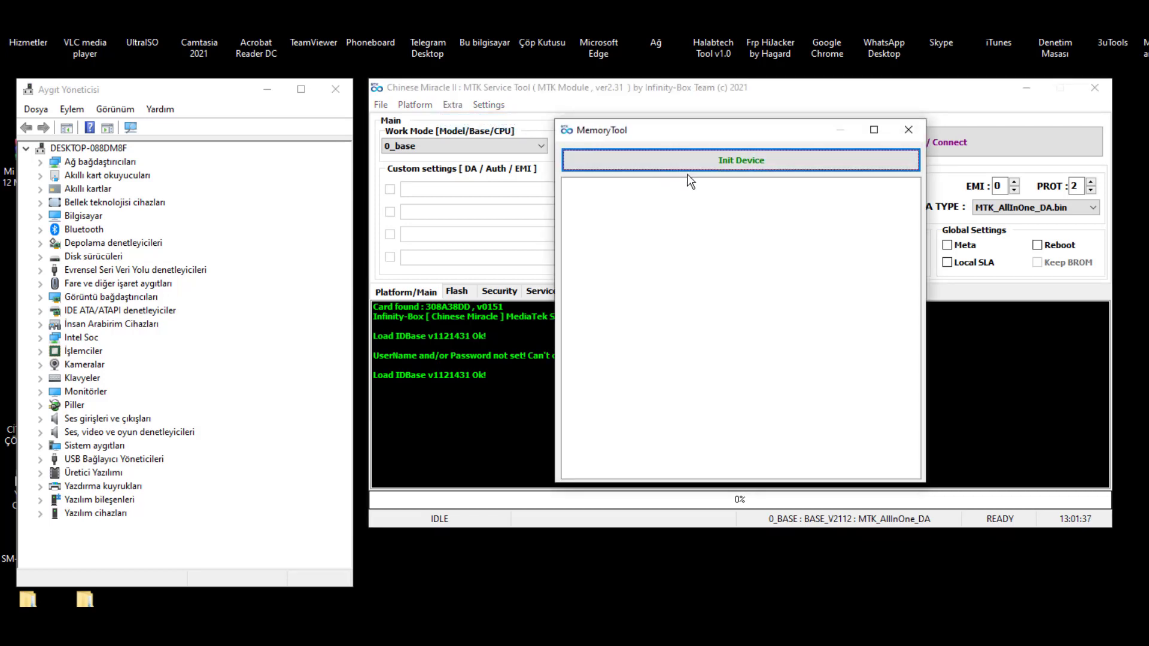
{"action": "left_click", "coordinate": [704, 164]}
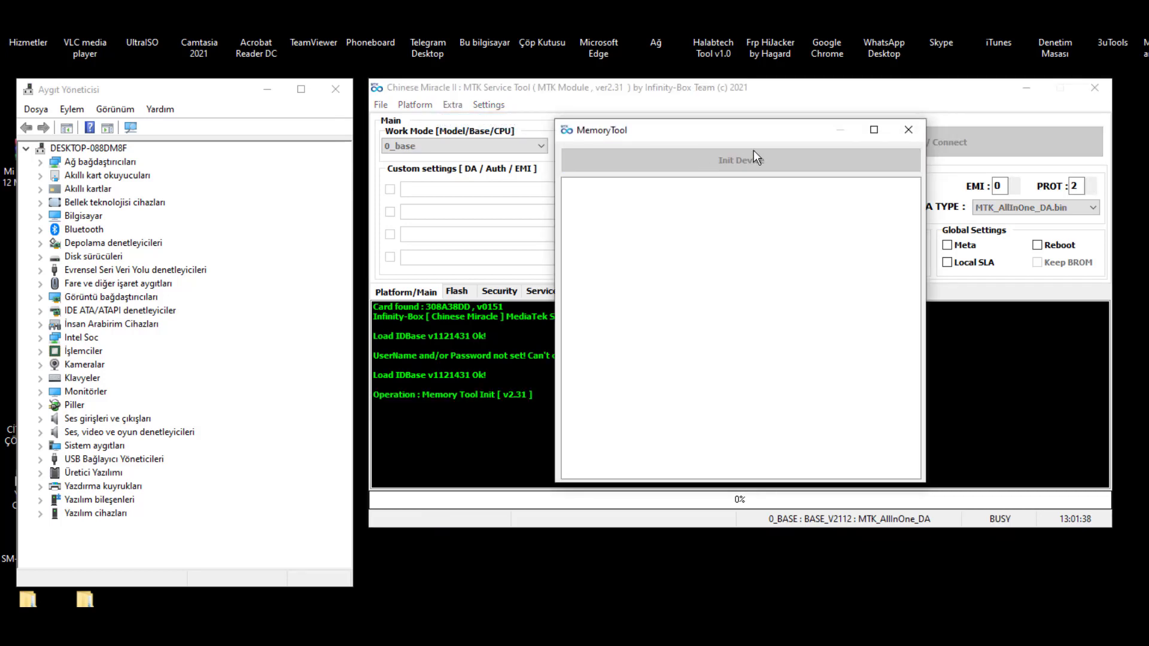
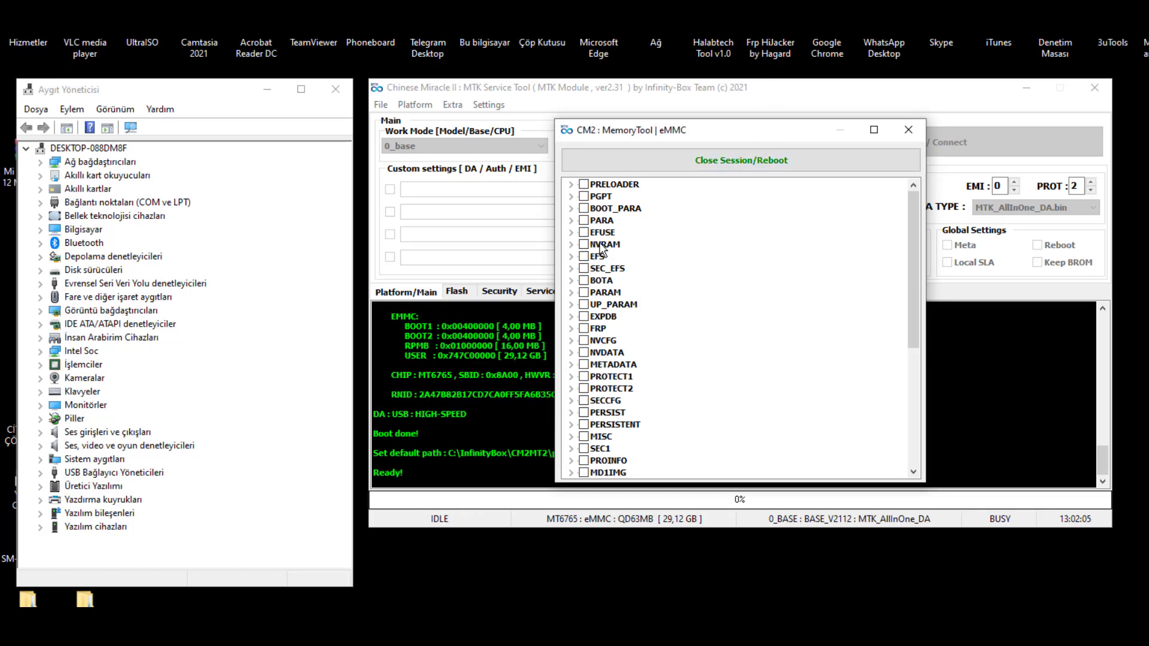
- Read the PRELOADER, PGPT, NVRAM, NVCFG, NVDATA, PROTECT1, PERSIST, PROINFO and LK partitions from the phone's eMMC memory
{"action": "left_click", "coordinate": [586, 245]}
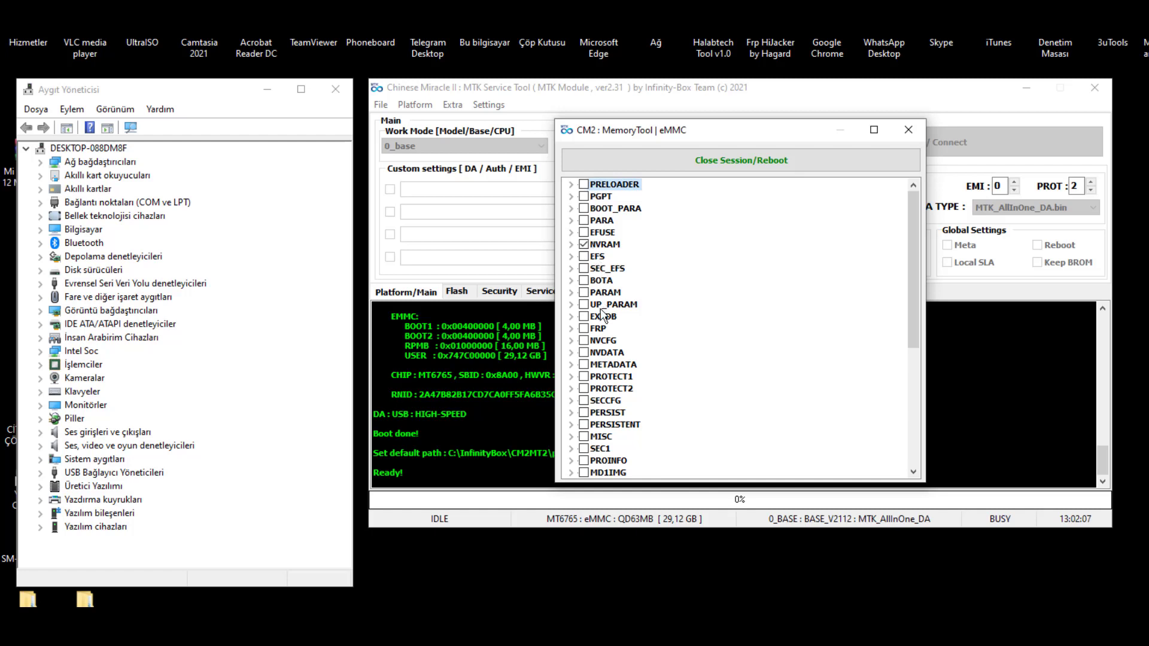
{"action": "left_click", "coordinate": [585, 354]}
{"action": "left_click", "coordinate": [586, 341]}
{"action": "left_click", "coordinate": [586, 414]}
{"action": "left_click", "coordinate": [592, 382]}
{"action": "left_click", "coordinate": [584, 197]}
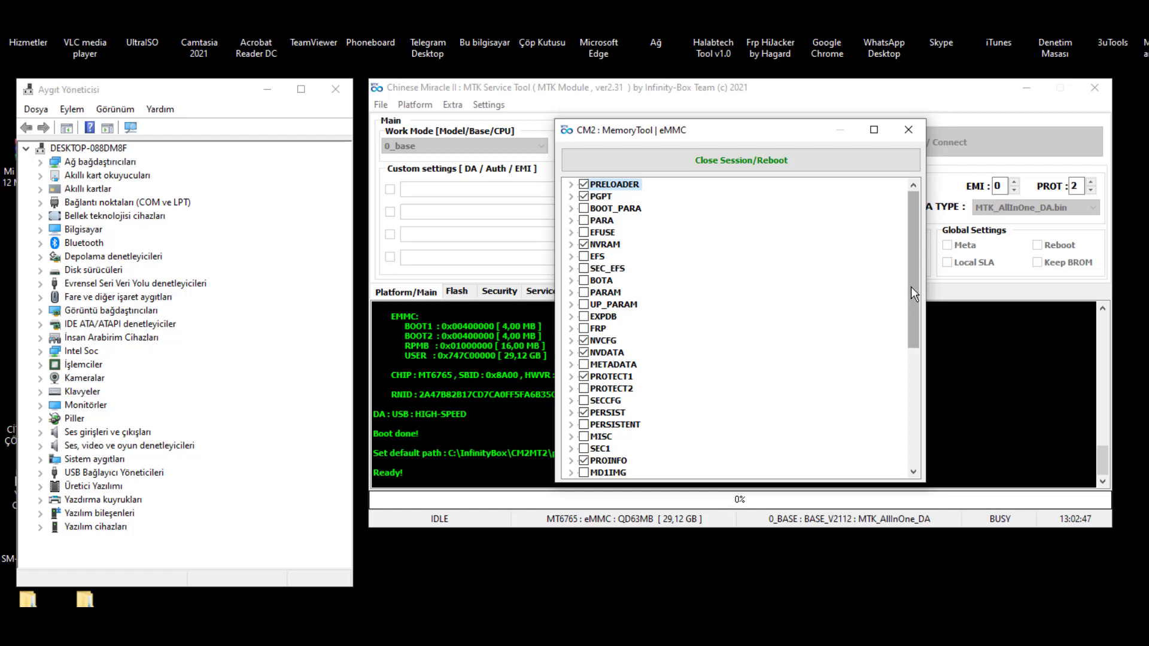
{"action": "left_click_drag", "start_coordinate": [910, 286], "coordinate": [911, 340]}
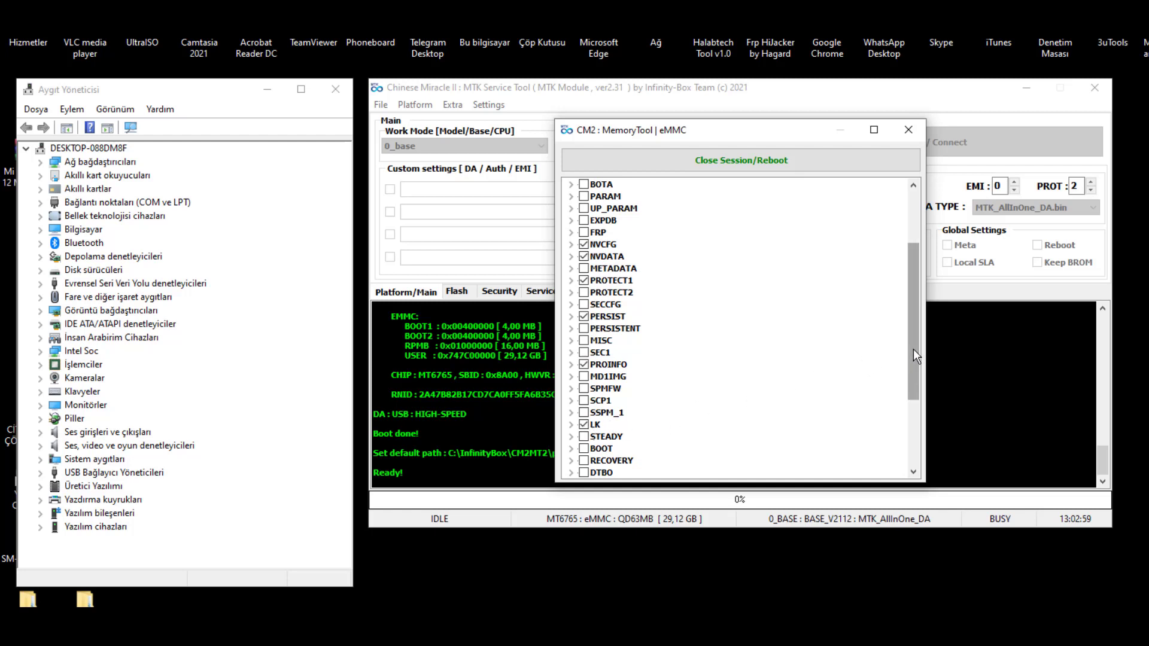
{"action": "left_click_drag", "start_coordinate": [914, 356], "coordinate": [901, 301]}
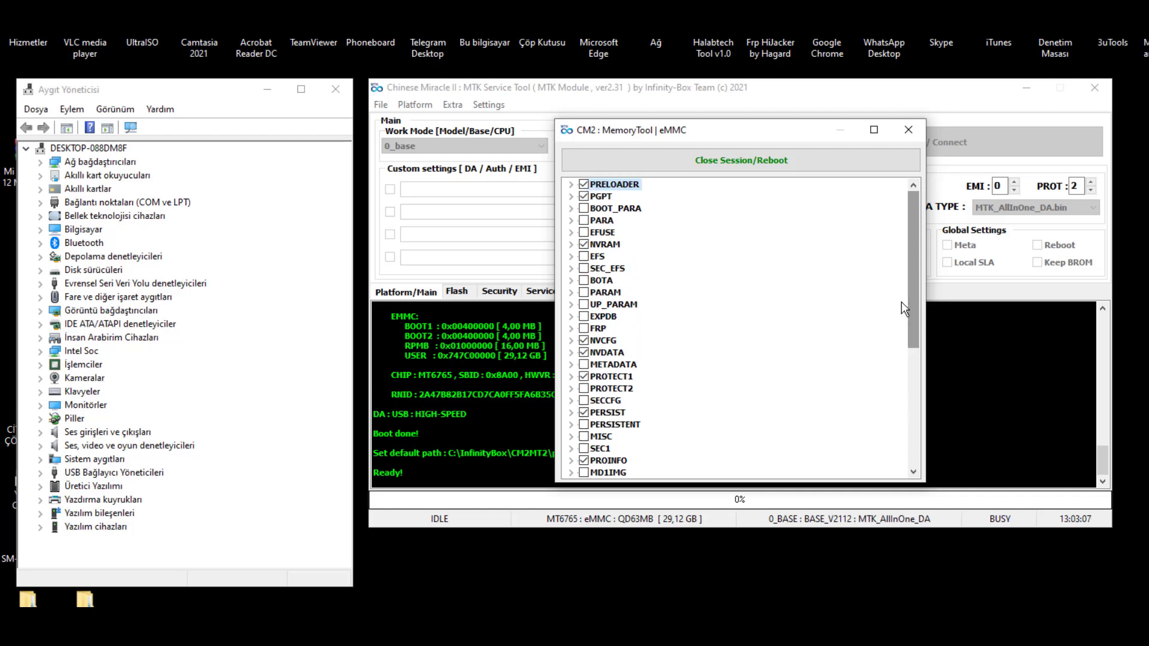
{"action": "right_click", "coordinate": [830, 266]}
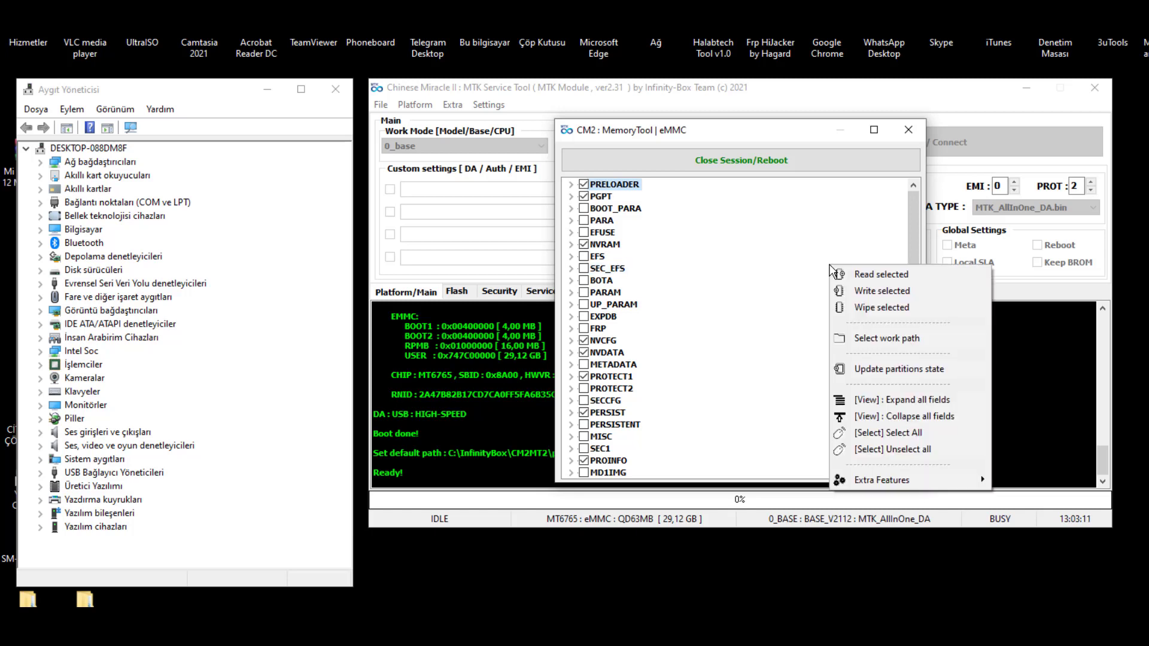
{"action": "left_click", "coordinate": [859, 277]}
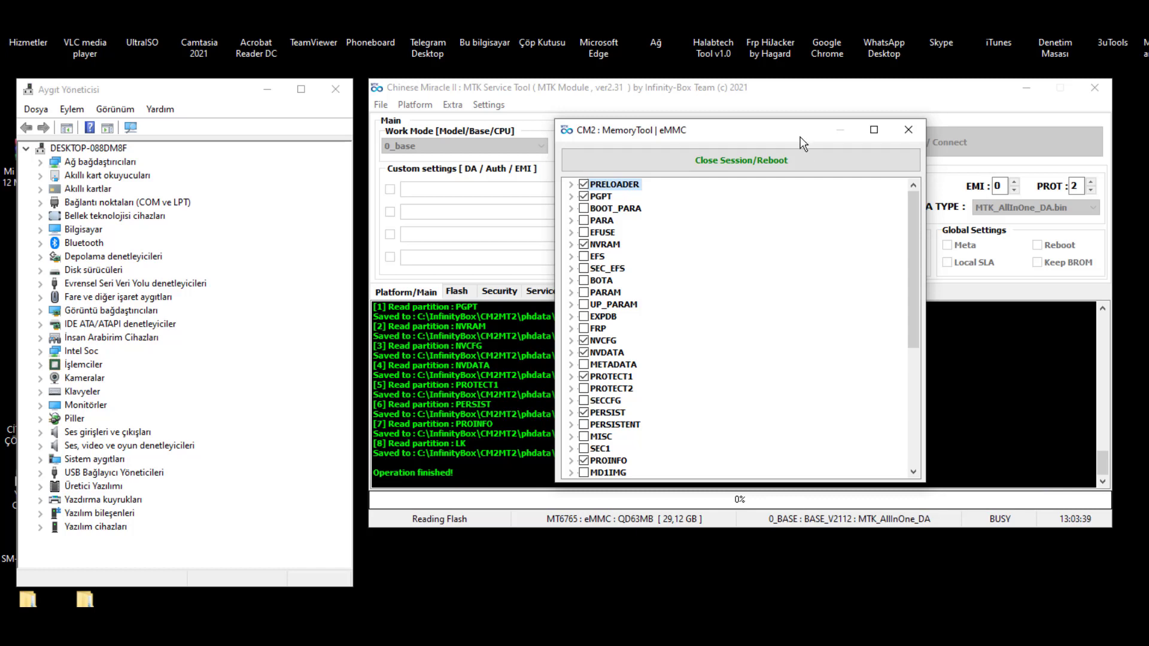
- Move the MemoryTool window off the log, end the device session and close the tool
{"action": "left_click_drag", "start_coordinate": [807, 132], "coordinate": [991, 129]}
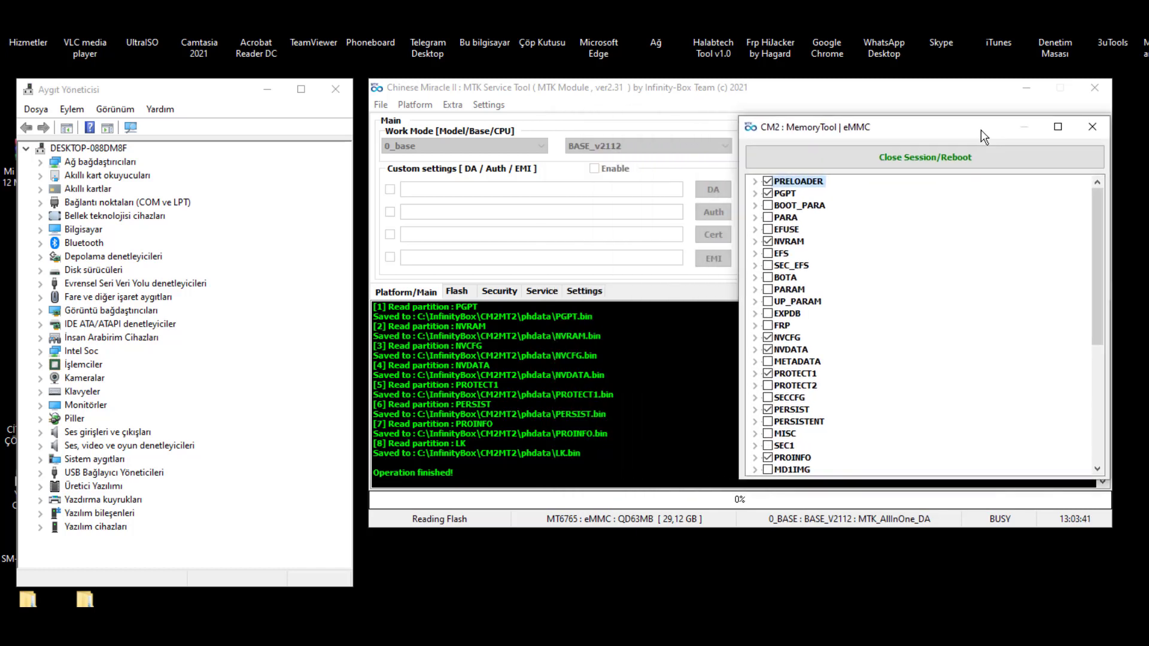
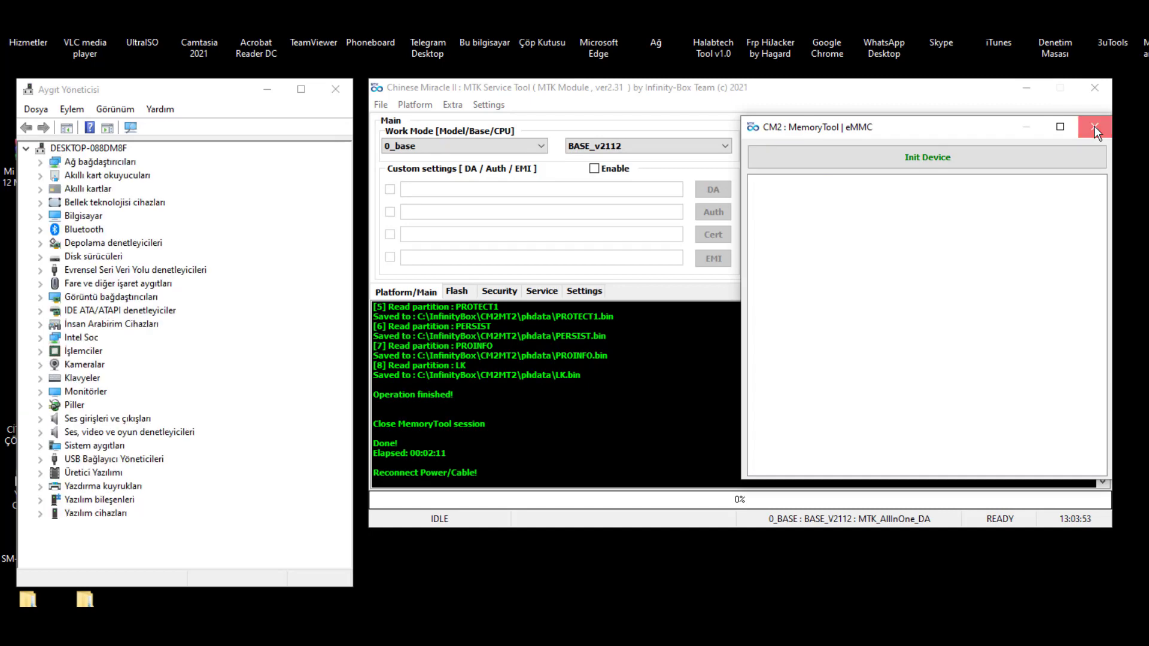
{"action": "left_click", "coordinate": [1094, 125]}
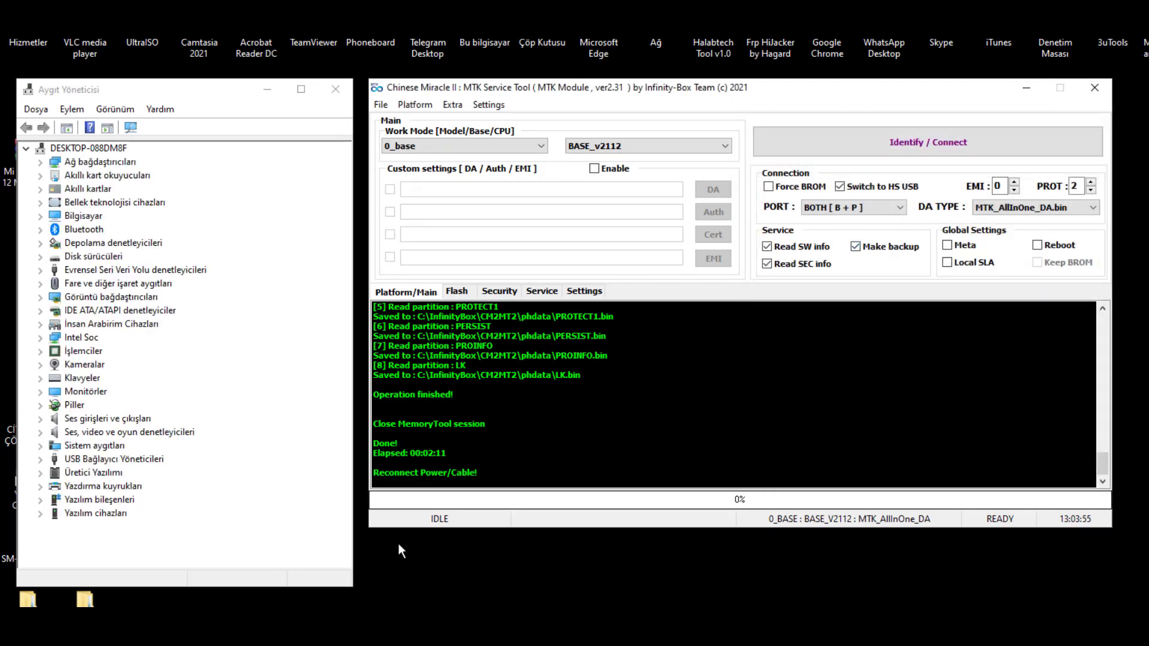
- Switch to File Explorer and open the phdata folder inside CM2MT2 to check the saved partition .bin files
{"action": "key", "text": "alt+Tab"}
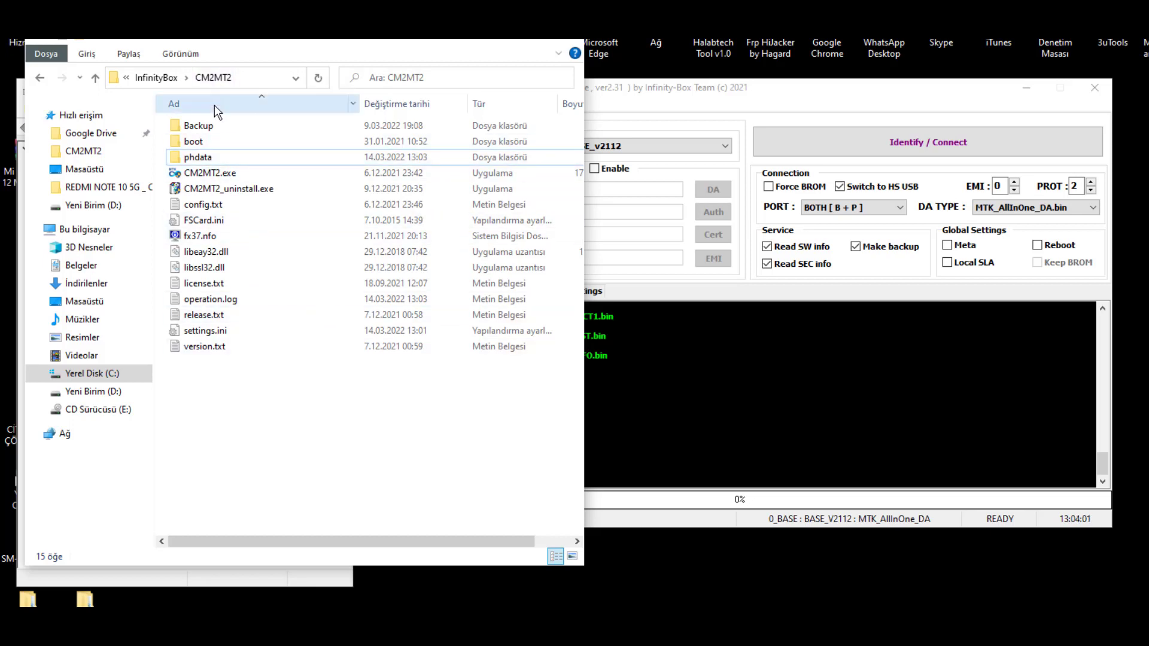
{"action": "double_click", "coordinate": [198, 158]}
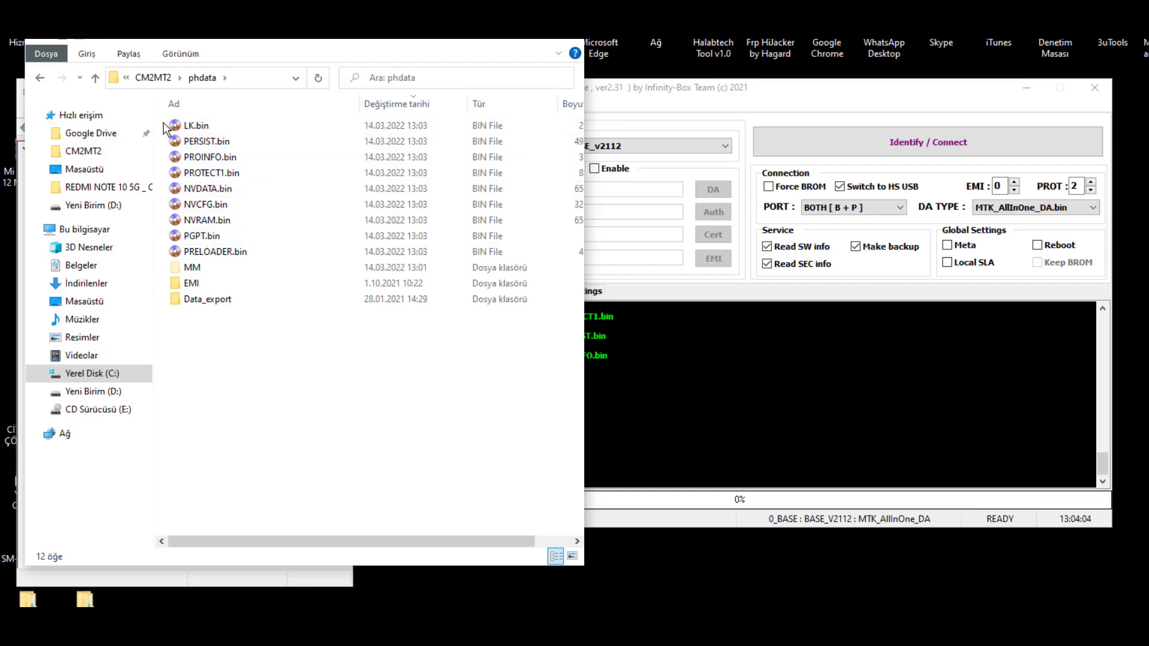
{"action": "left_click_drag", "start_coordinate": [166, 125], "coordinate": [242, 247]}
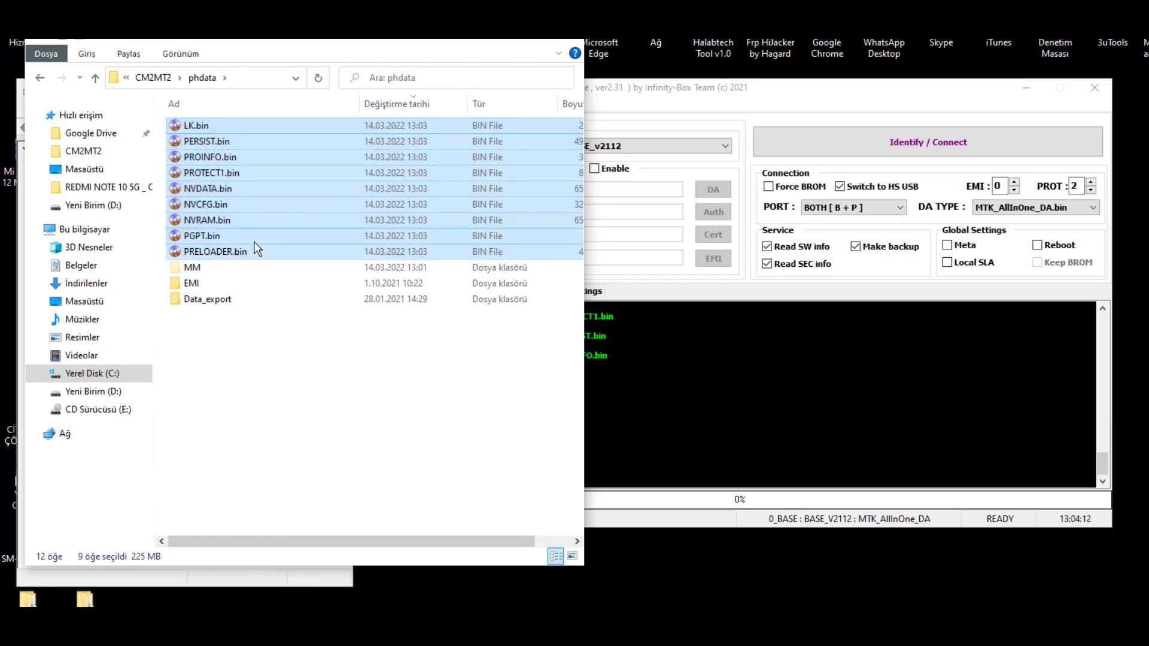
{"action": "left_click", "coordinate": [256, 369]}
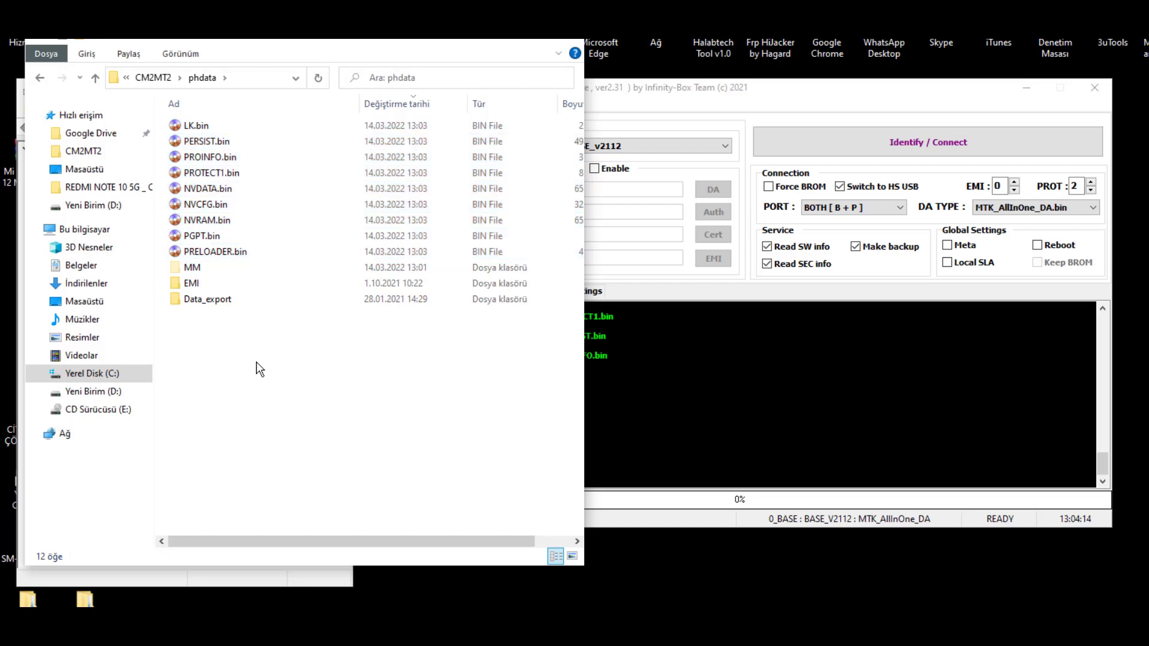
- Create a folder named "SM-A10S U8 NVRAM Ve ÖNEMLİ YEDEKLER" inside phdata
{"action": "right_click", "coordinate": [256, 362]}
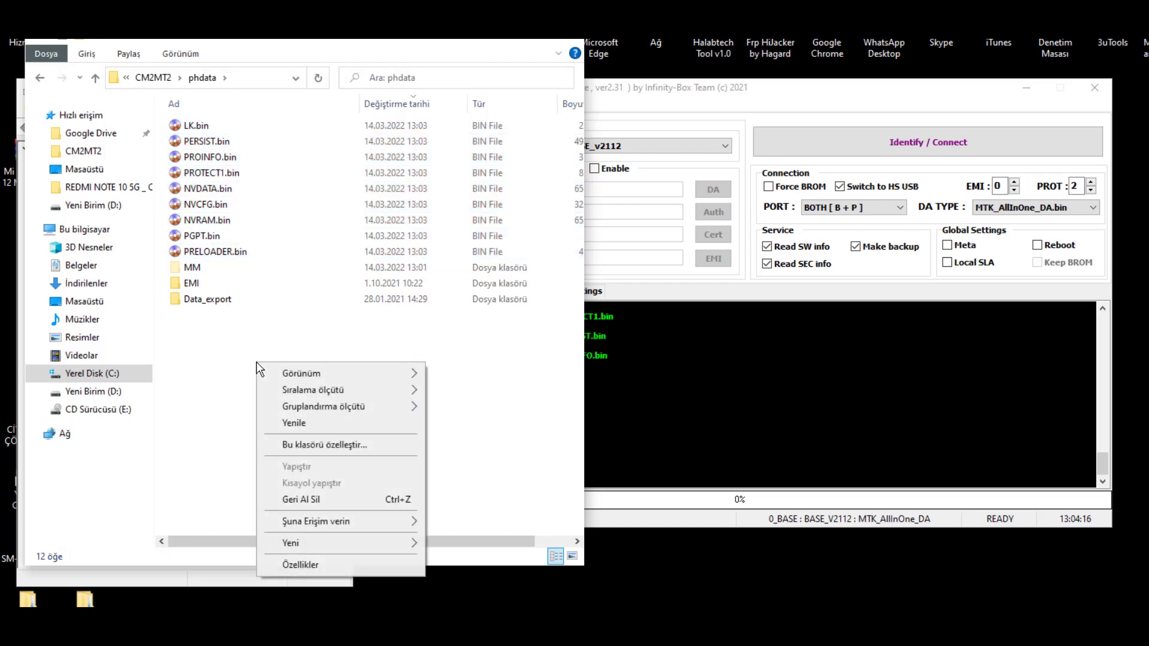
{"action": "mouse_move", "coordinate": [335, 543]}
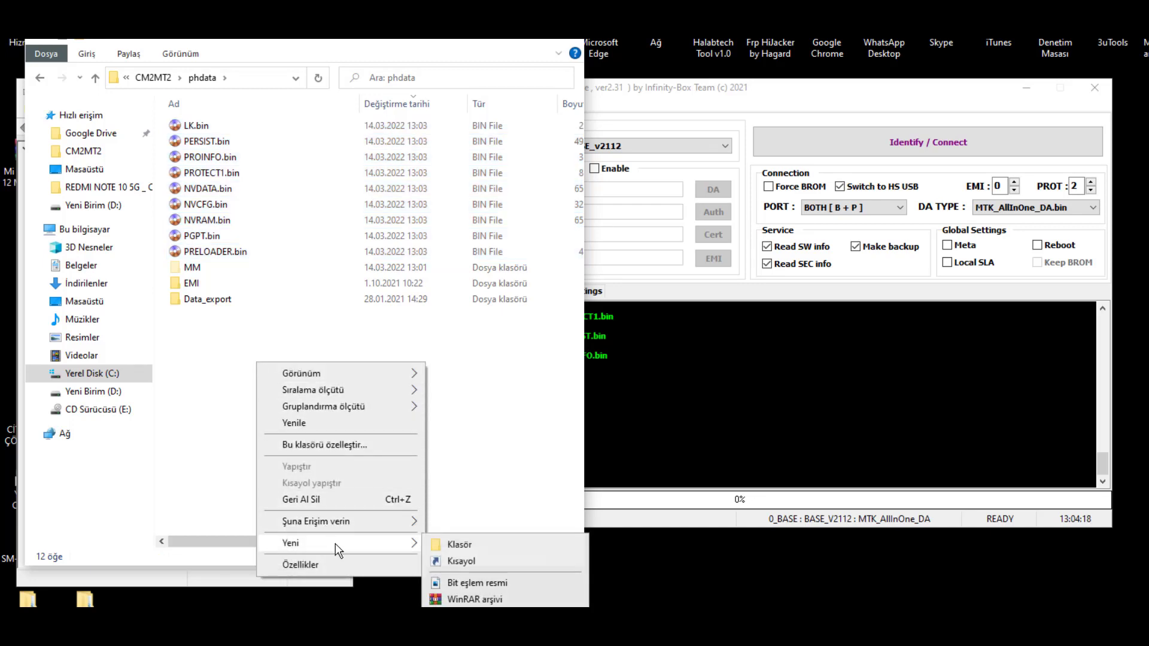
{"action": "left_click", "coordinate": [452, 544]}
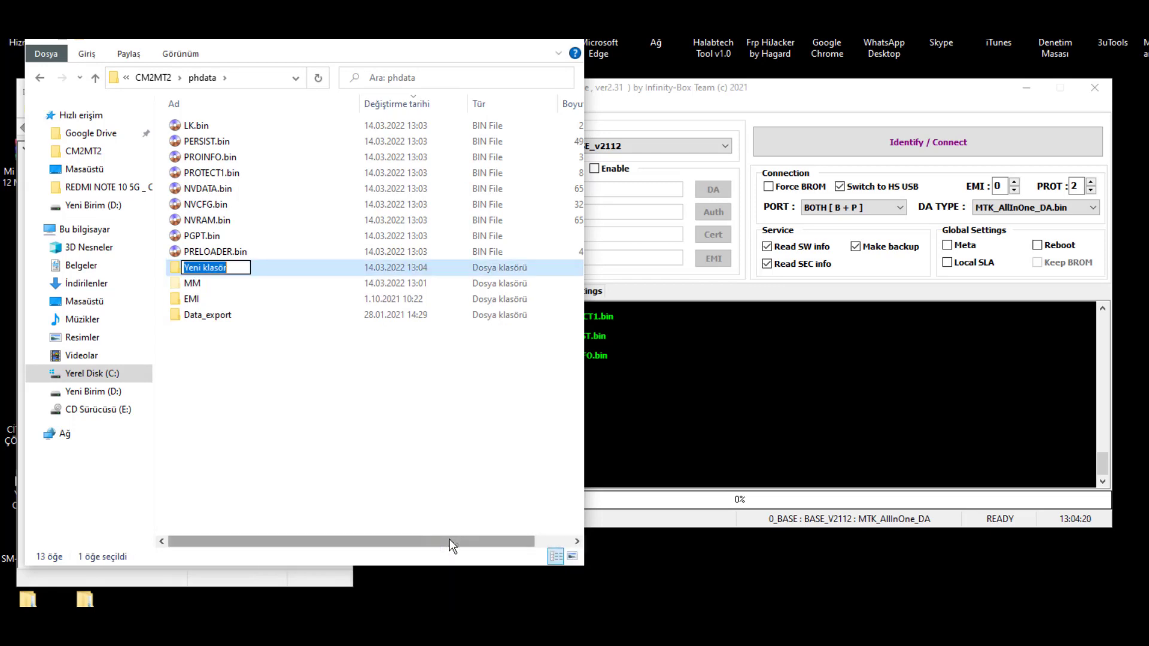
{"action": "type", "text": "SM"}
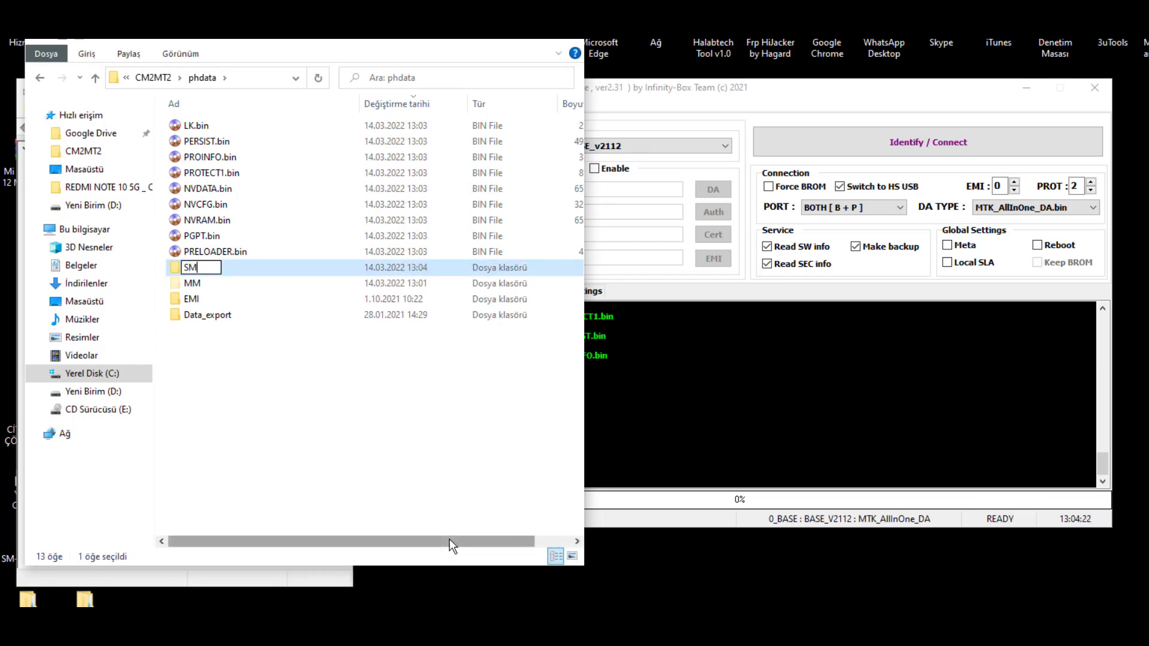
{"action": "type", "text": "-"}
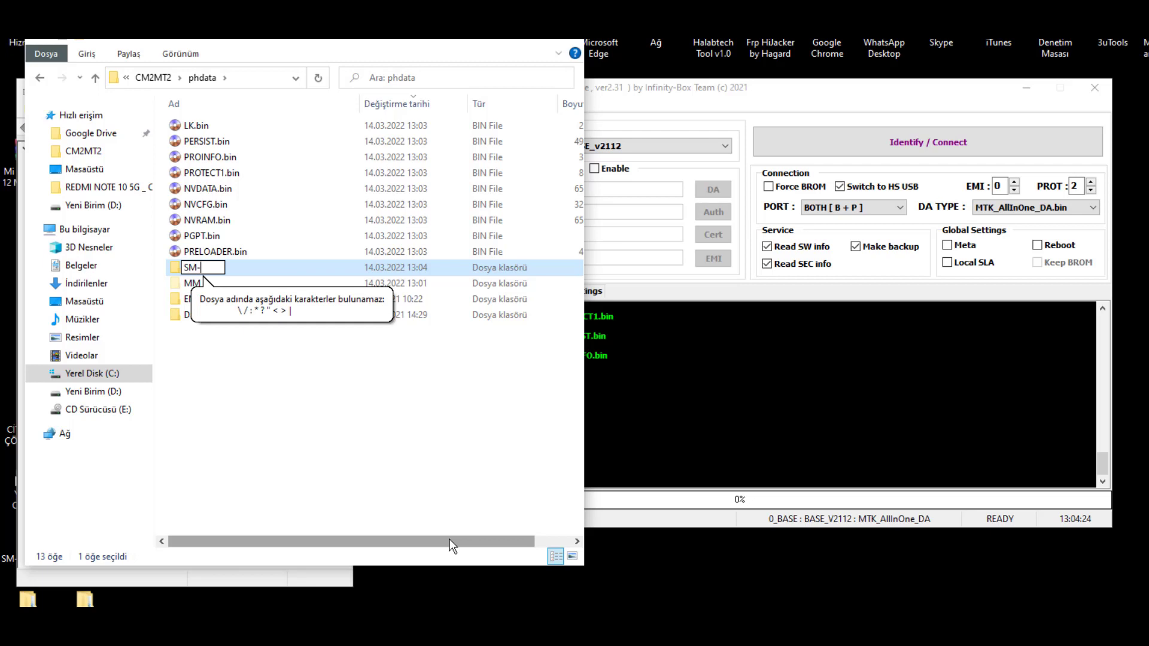
{"action": "type", "text": "A10S"}
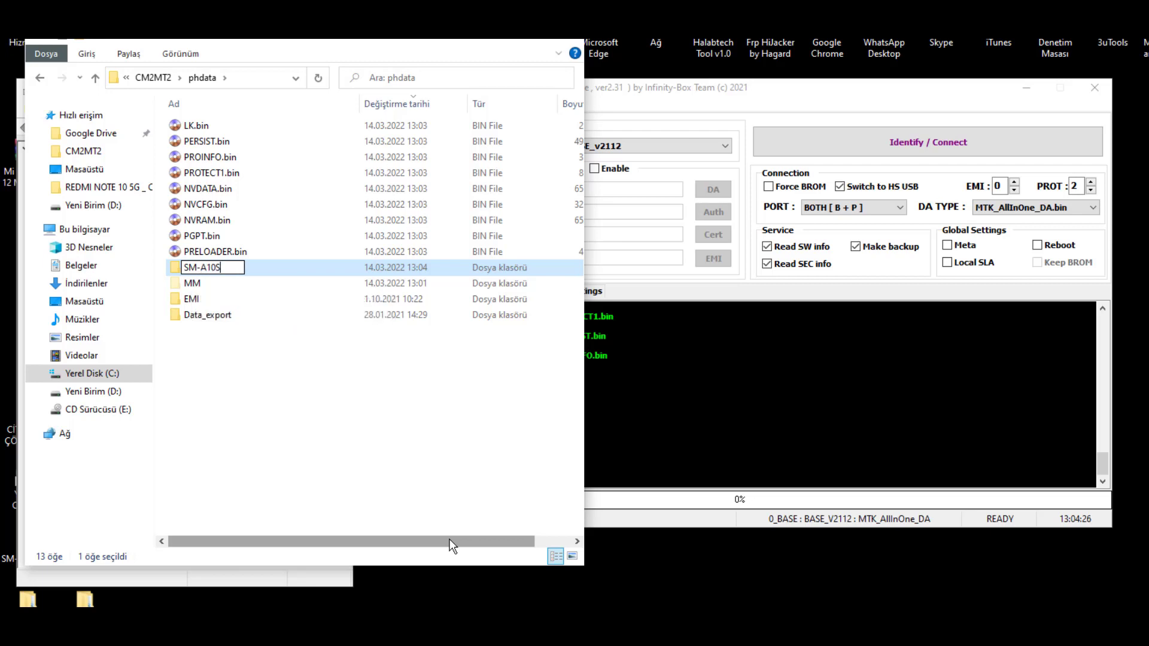
{"action": "type", "text": " U8 NVRAM V"}
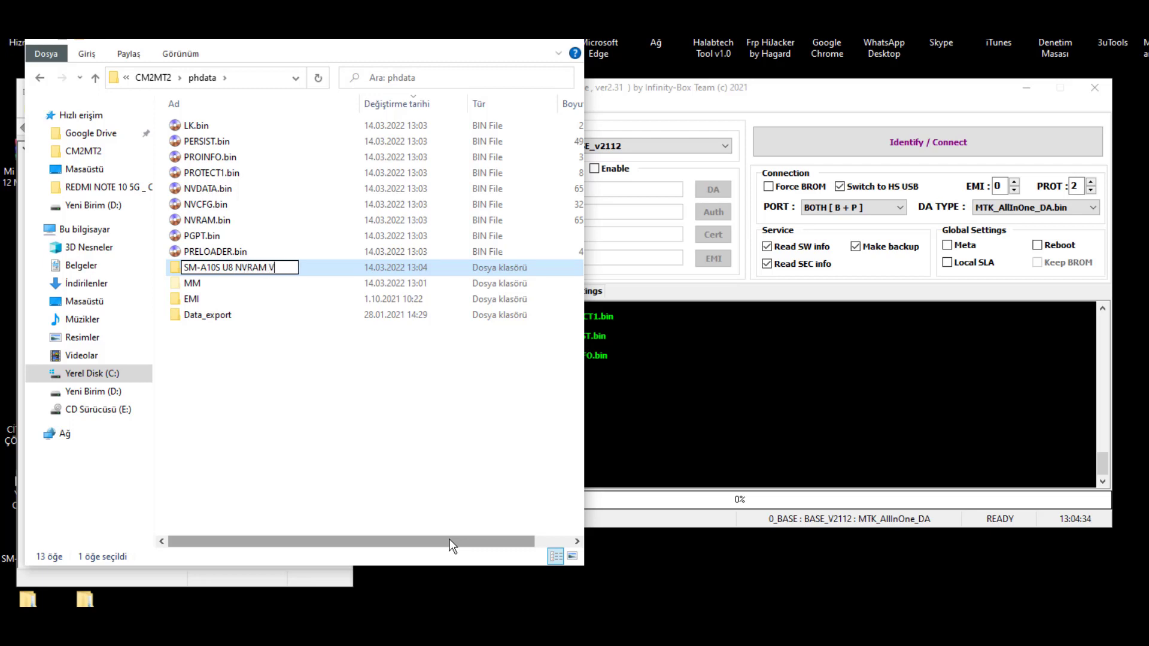
{"action": "type", "text": "e ÖNEML"}
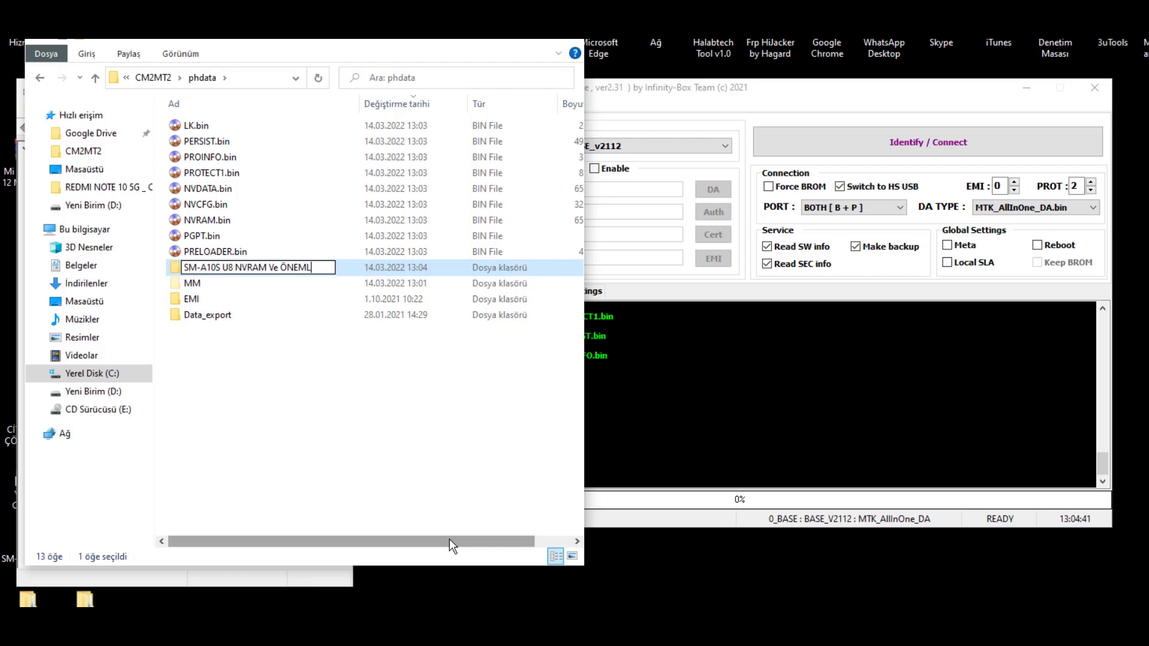
{"action": "type", "text": "İ YEDEKLER"}
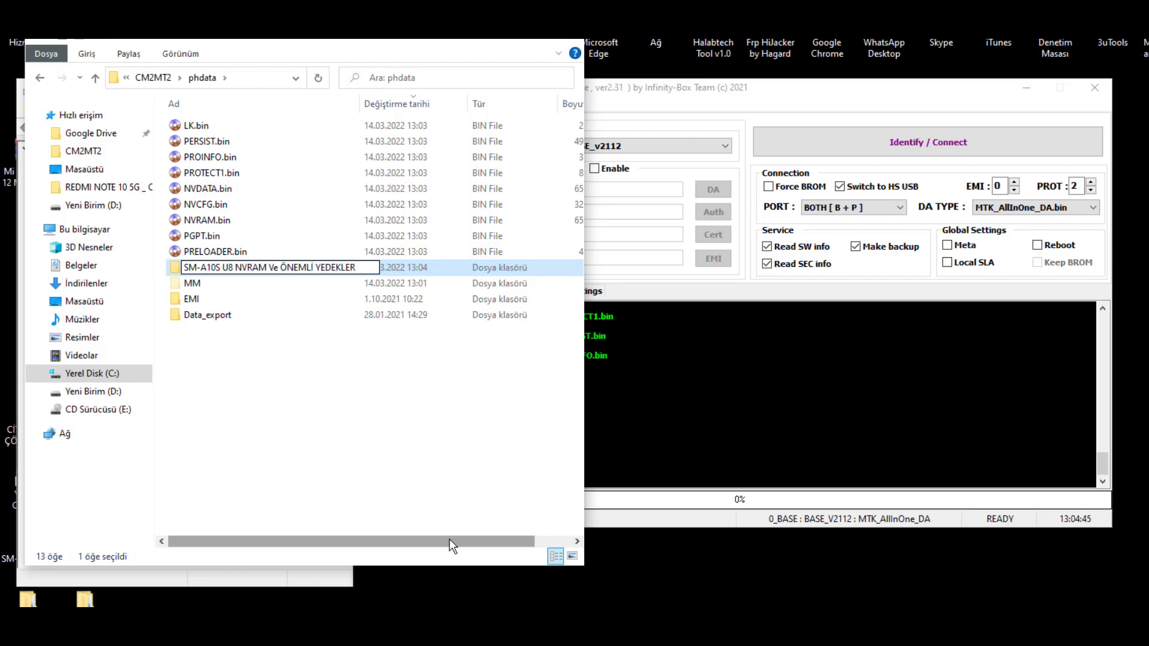
{"action": "key", "text": "Return"}
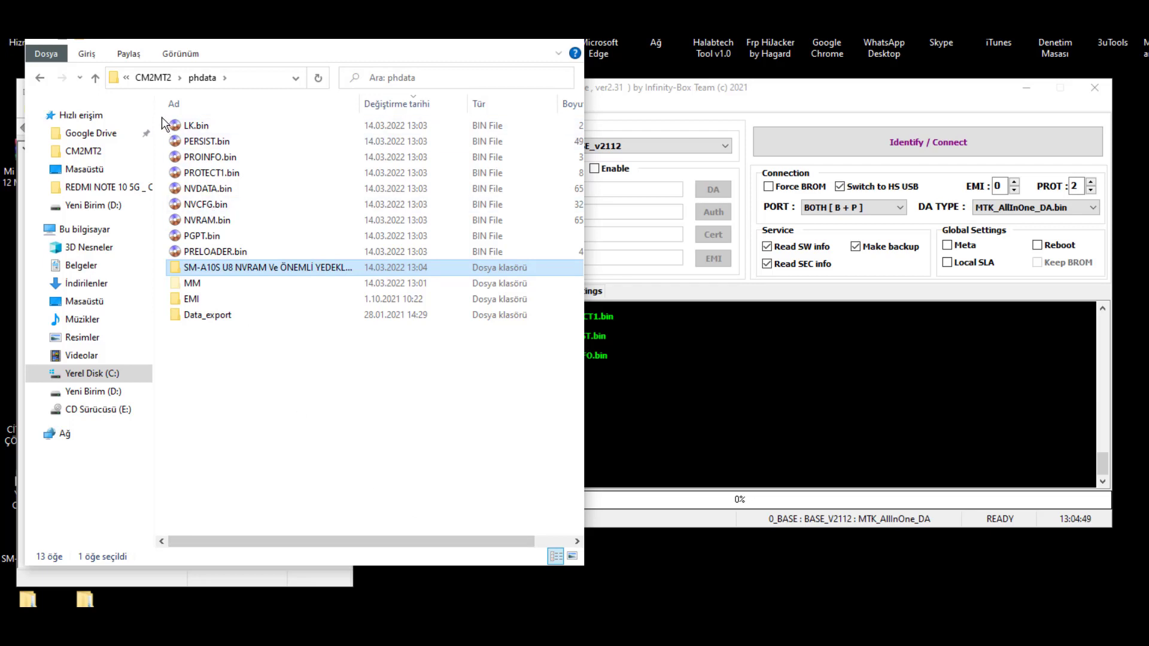
- Move all the partition .bin files from phdata into the new SM-A10S backup folder and open that folder
{"action": "left_click_drag", "start_coordinate": [161, 117], "coordinate": [232, 267]}
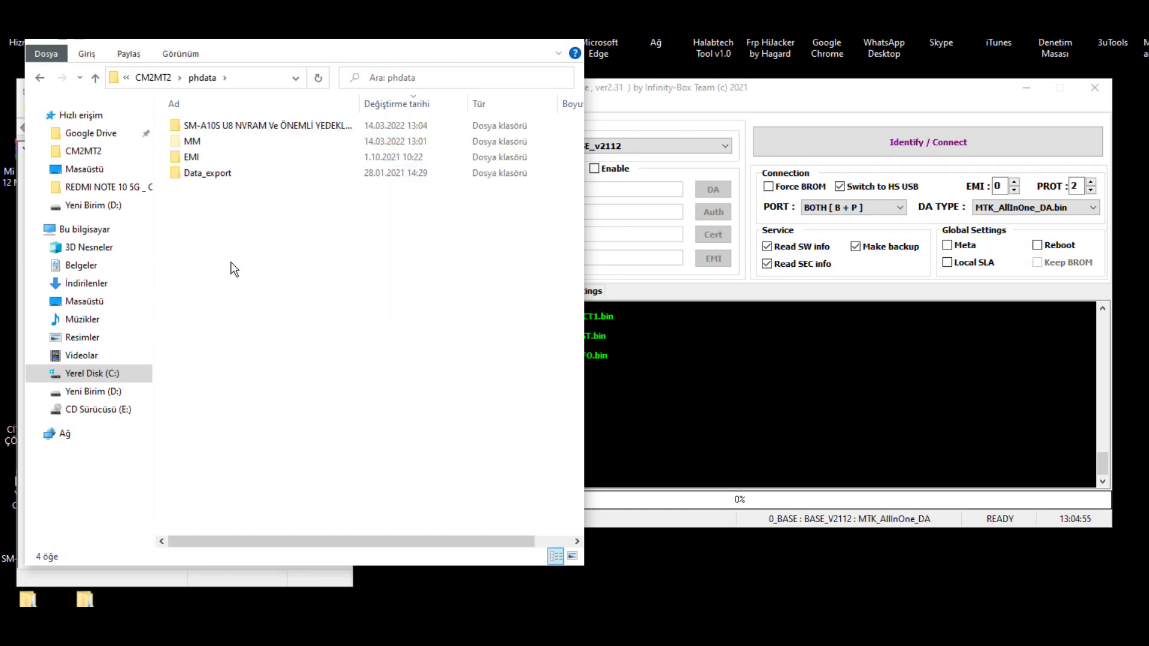
{"action": "double_click", "coordinate": [233, 127]}
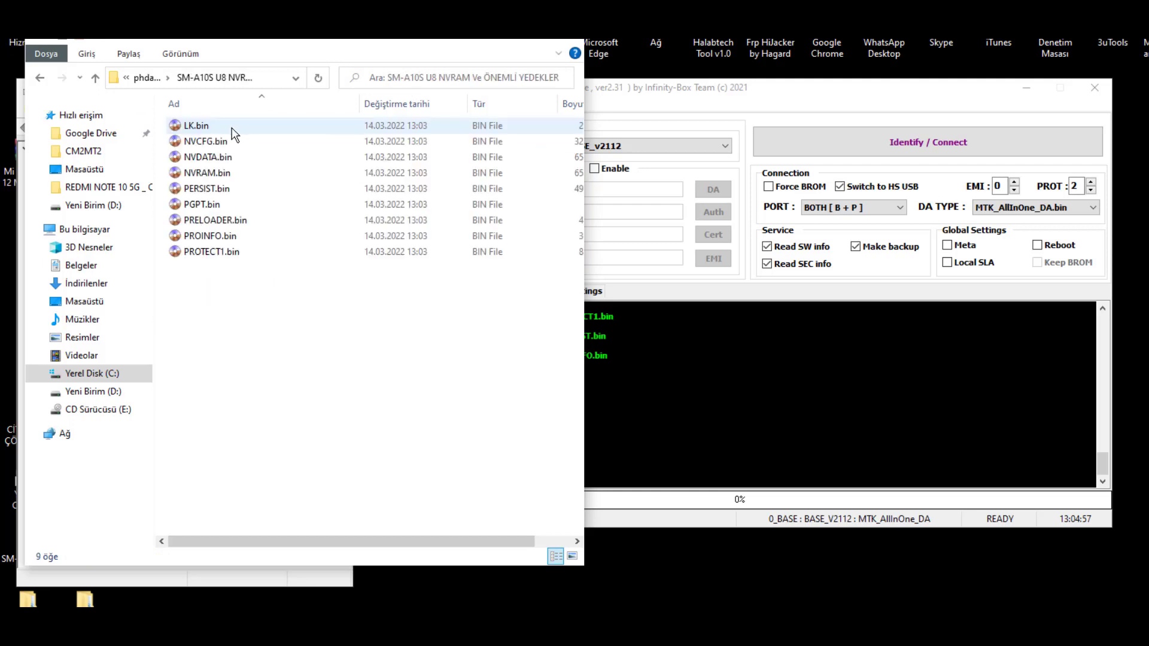